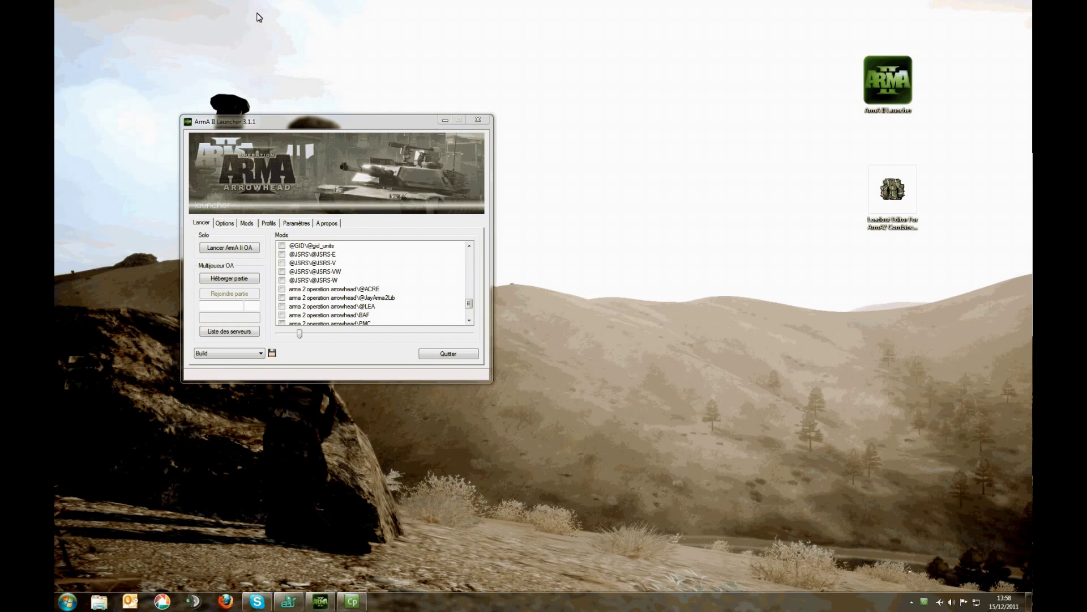
Open the Loadout Editor and deselect ACRE in the Addons Manager so that only the ACE addon is used.
{"action": "left_click", "coordinate": [421, 123]}
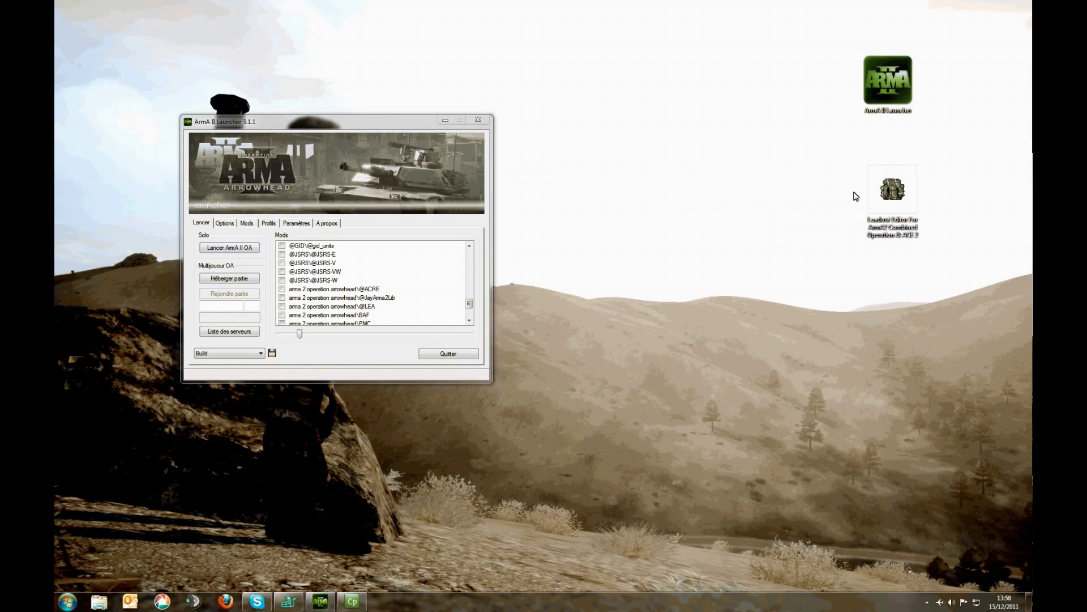
{"action": "double_click", "coordinate": [891, 188]}
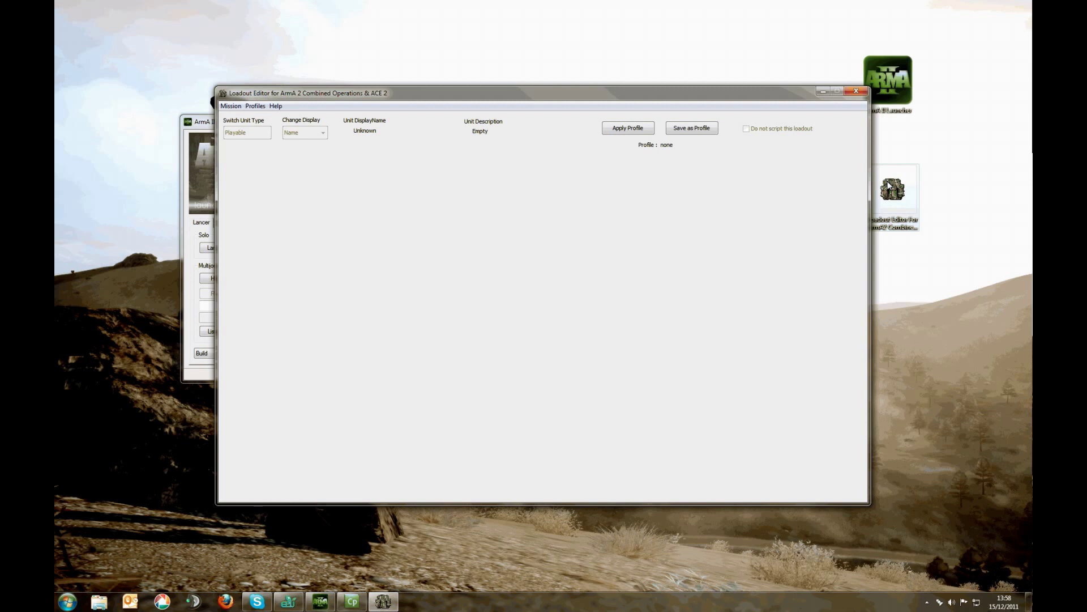
{"action": "left_click", "coordinate": [276, 108]}
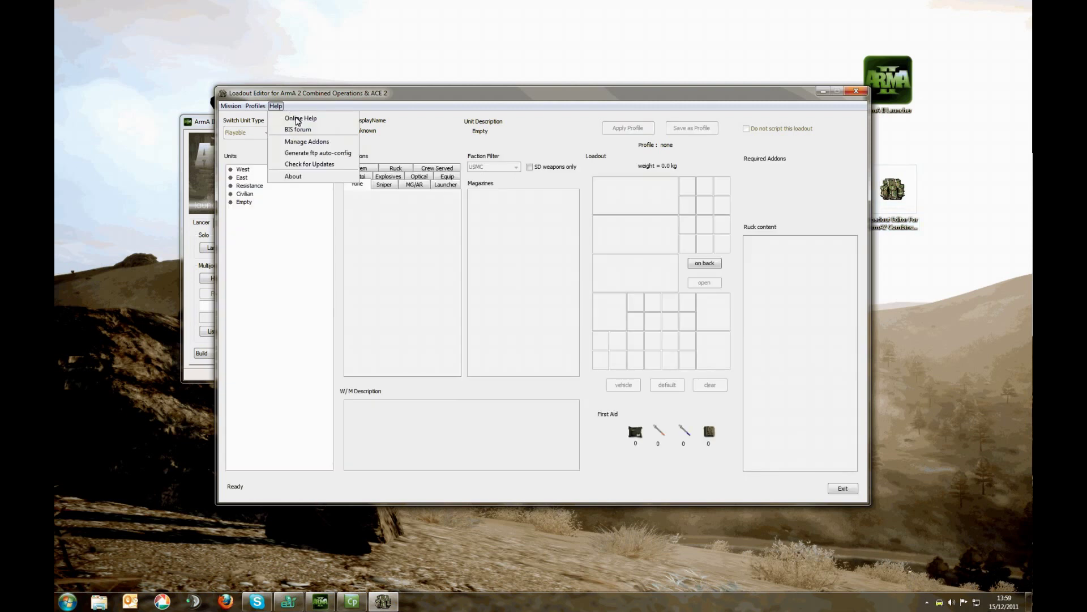
{"action": "left_click", "coordinate": [303, 143]}
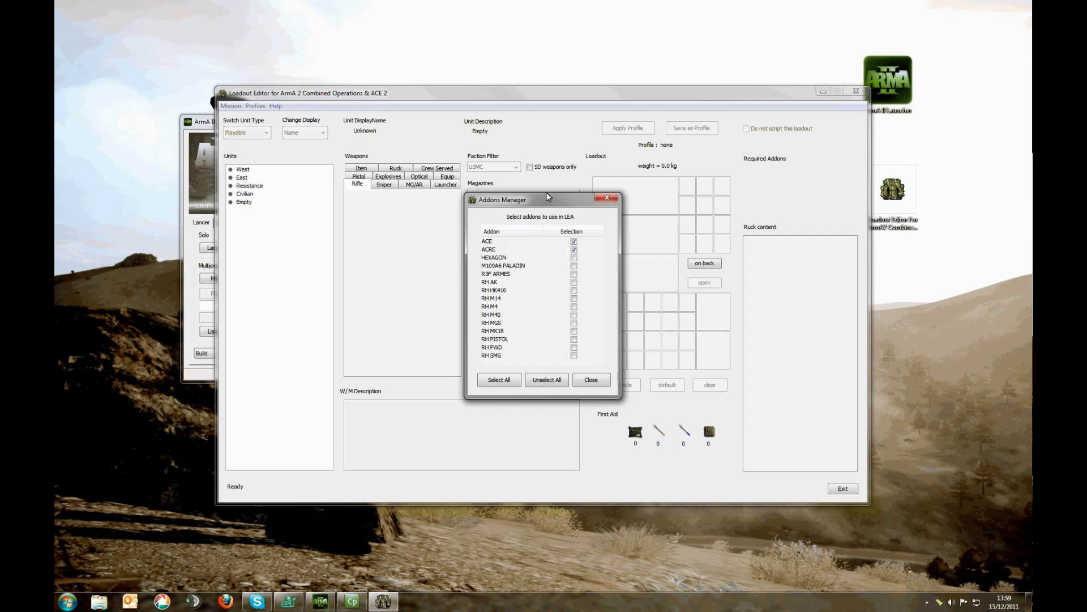
{"action": "left_click", "coordinate": [574, 251]}
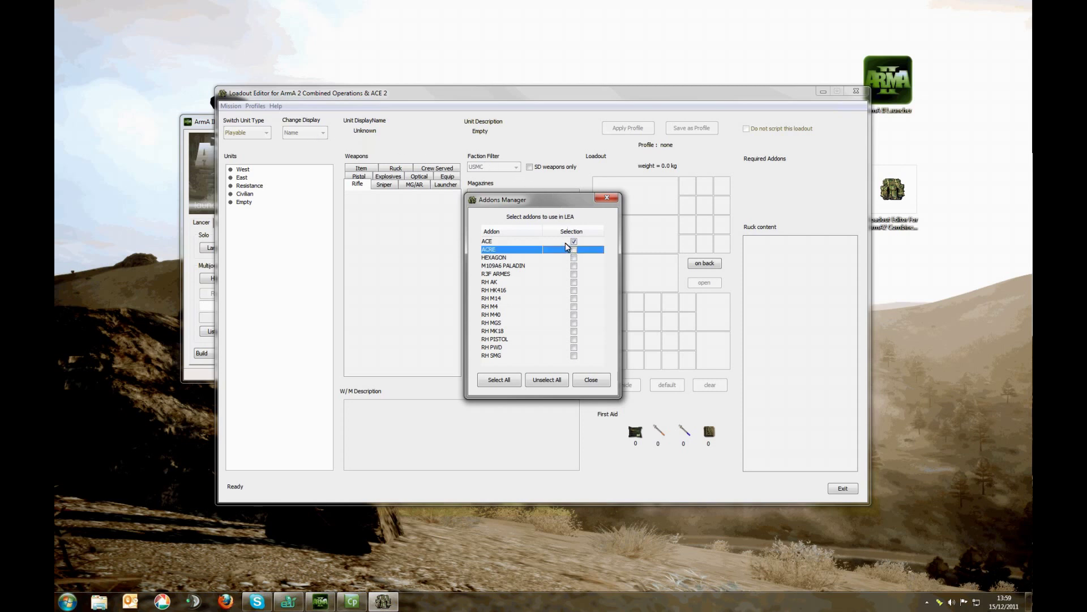
{"action": "left_click", "coordinate": [572, 243]}
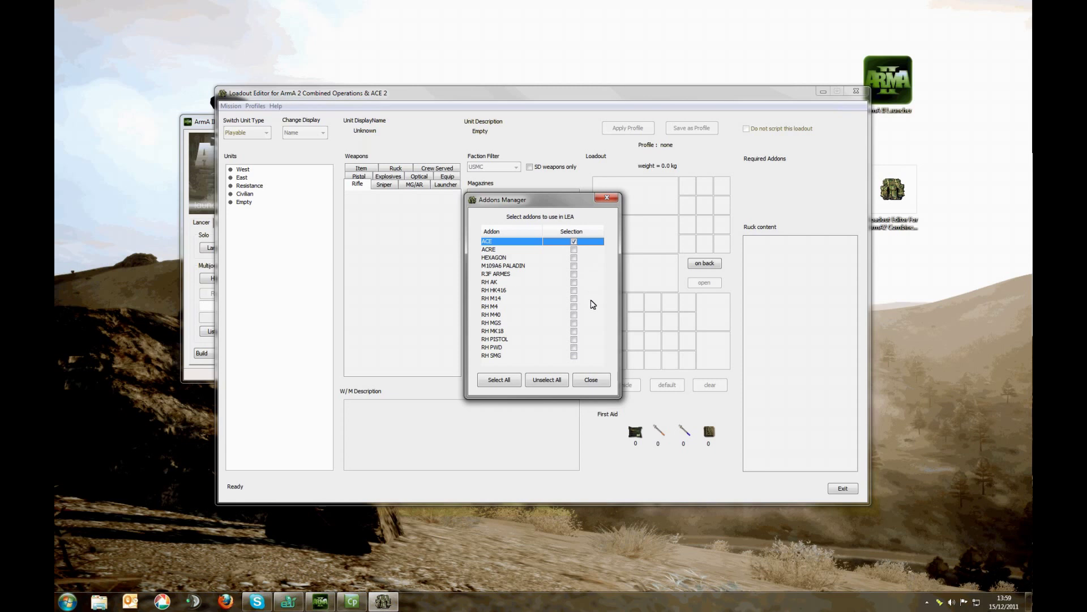
{"action": "left_click", "coordinate": [591, 380]}
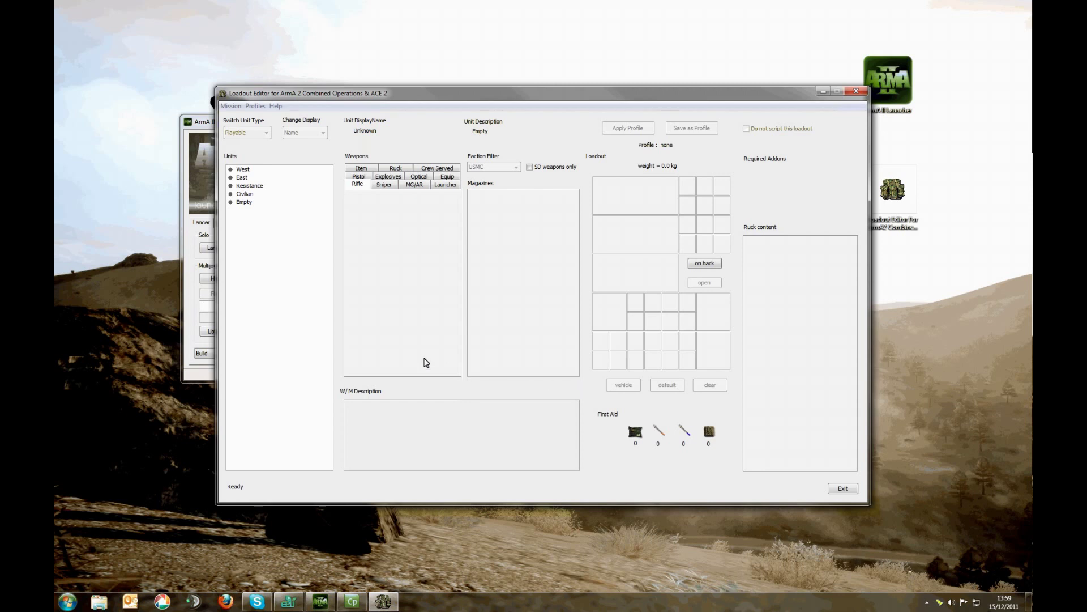
Open the profile editor, view the Assaut profile and create a new unit profile named Assaut ZULU NUIT.
{"action": "left_click", "coordinate": [253, 107]}
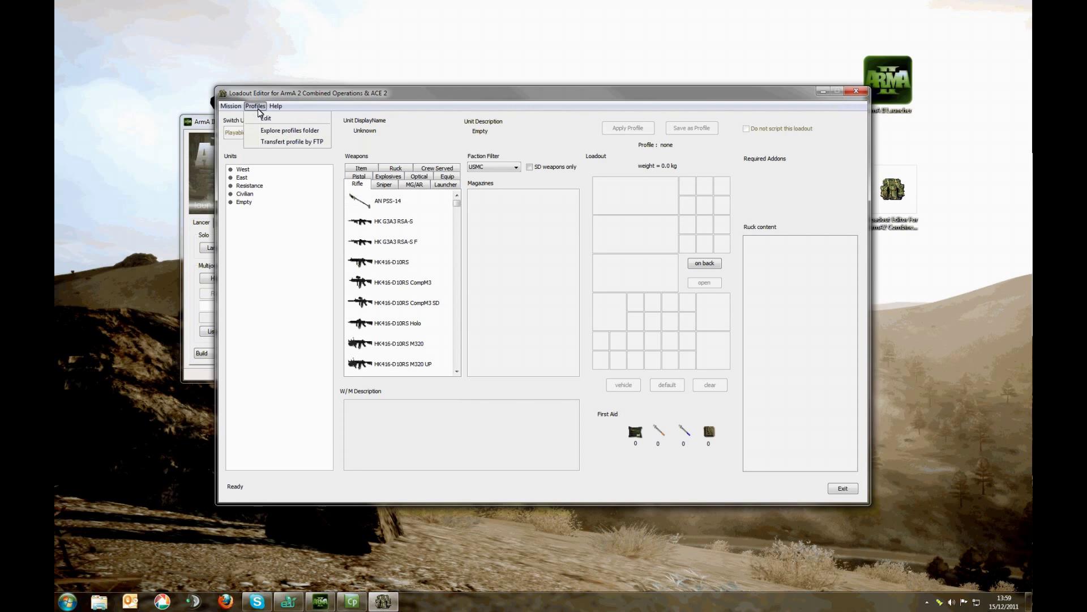
{"action": "left_click", "coordinate": [264, 123]}
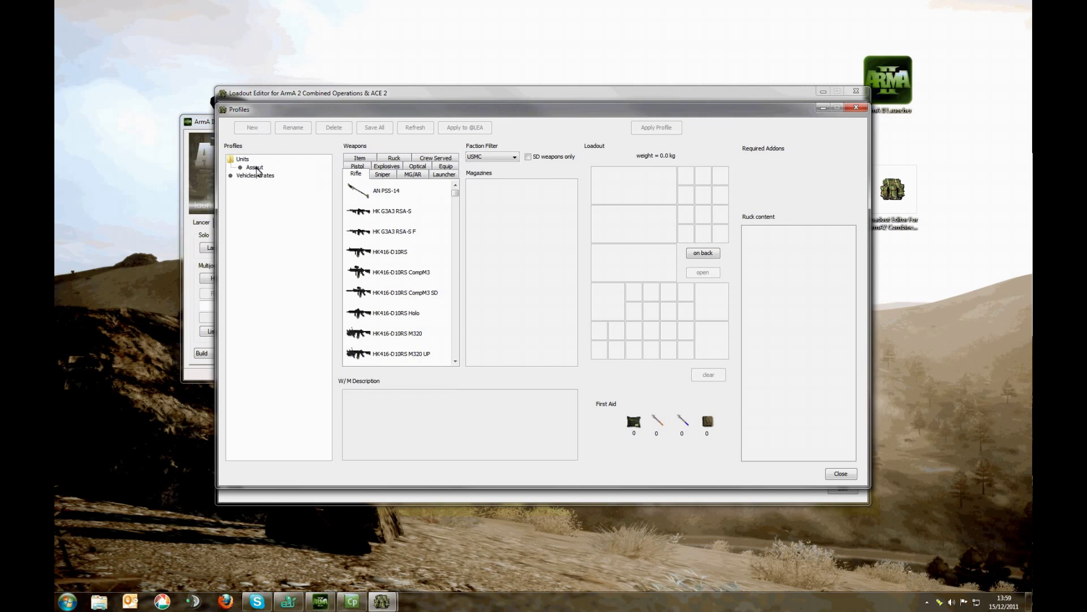
{"action": "left_click", "coordinate": [255, 167]}
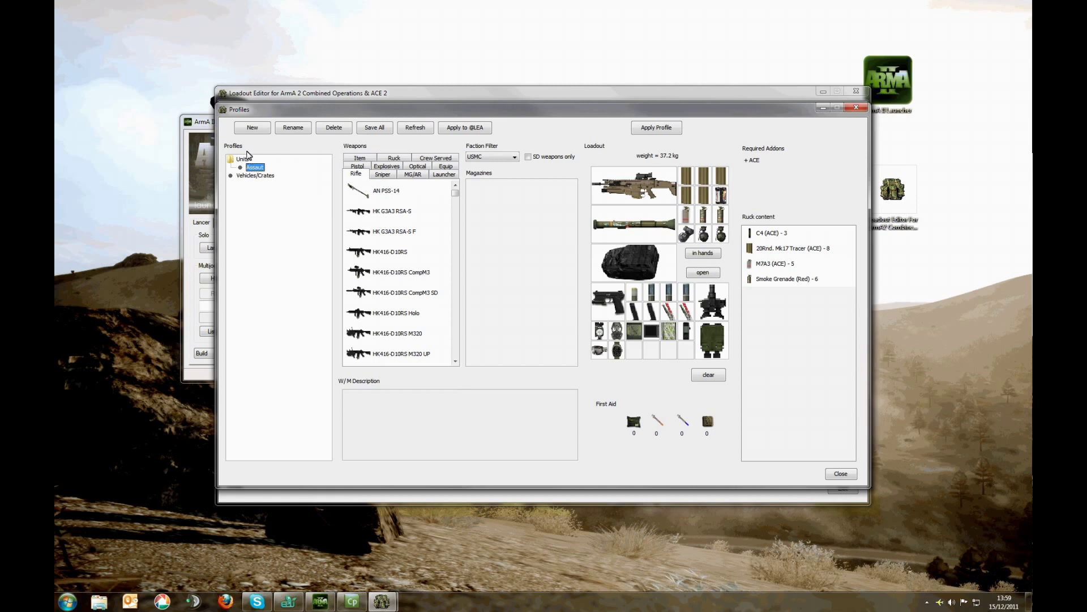
{"action": "left_click", "coordinate": [247, 132]}
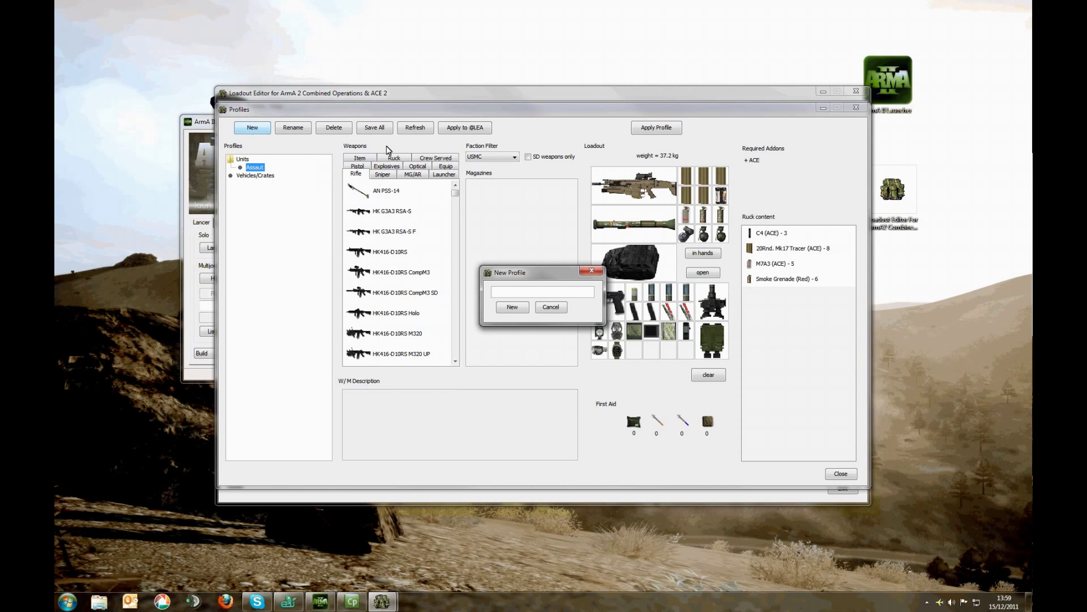
{"action": "left_click", "coordinate": [514, 309]}
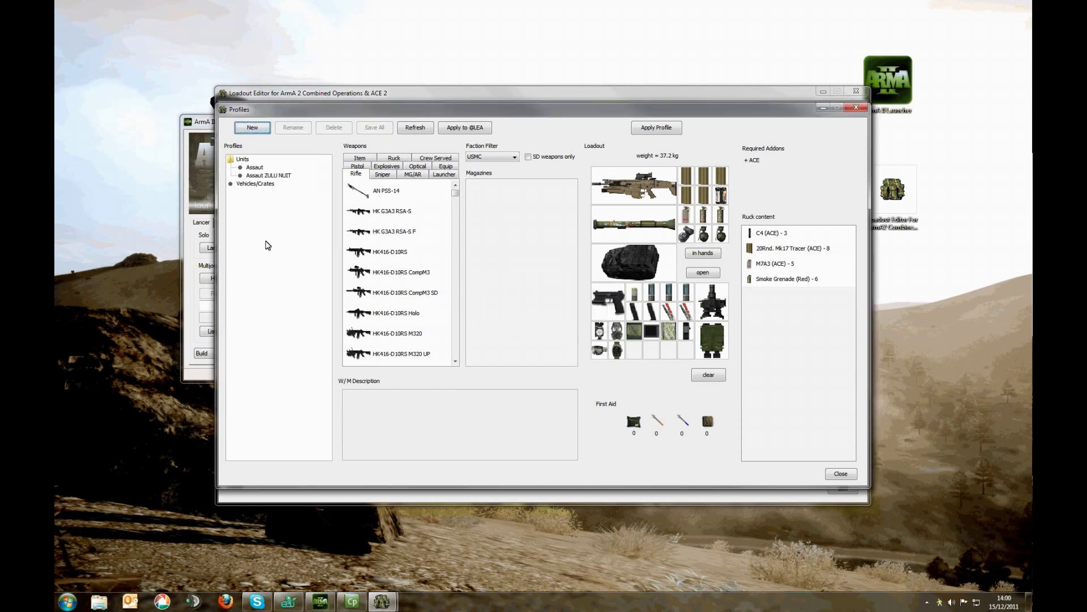
Apply the existing Assaut profile's loadout to the Assaut ZULU NUIT profile.
{"action": "left_click", "coordinate": [248, 177]}
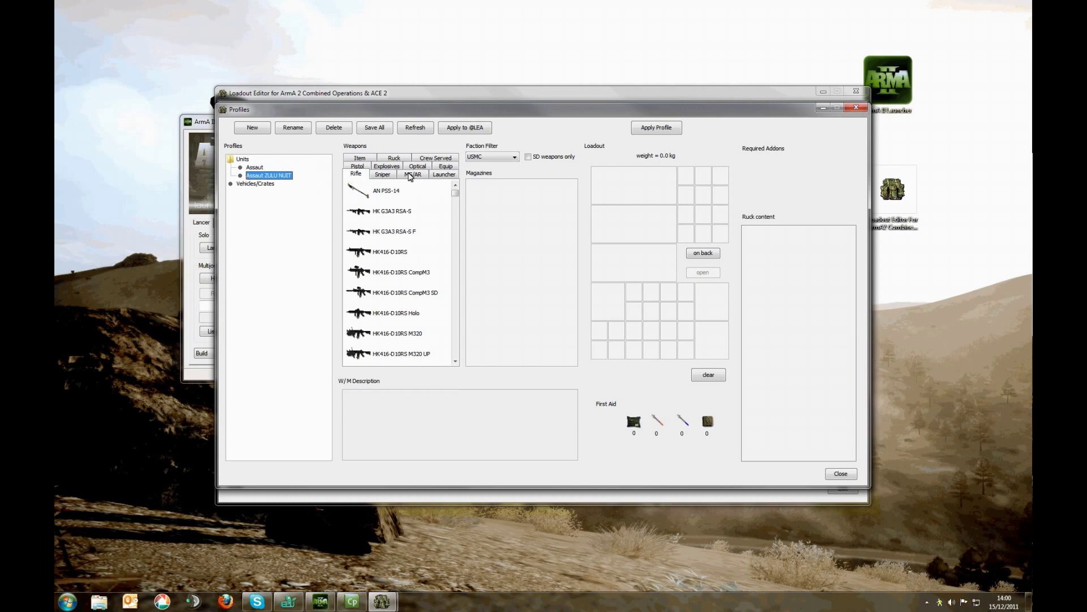
{"action": "left_click", "coordinate": [658, 129]}
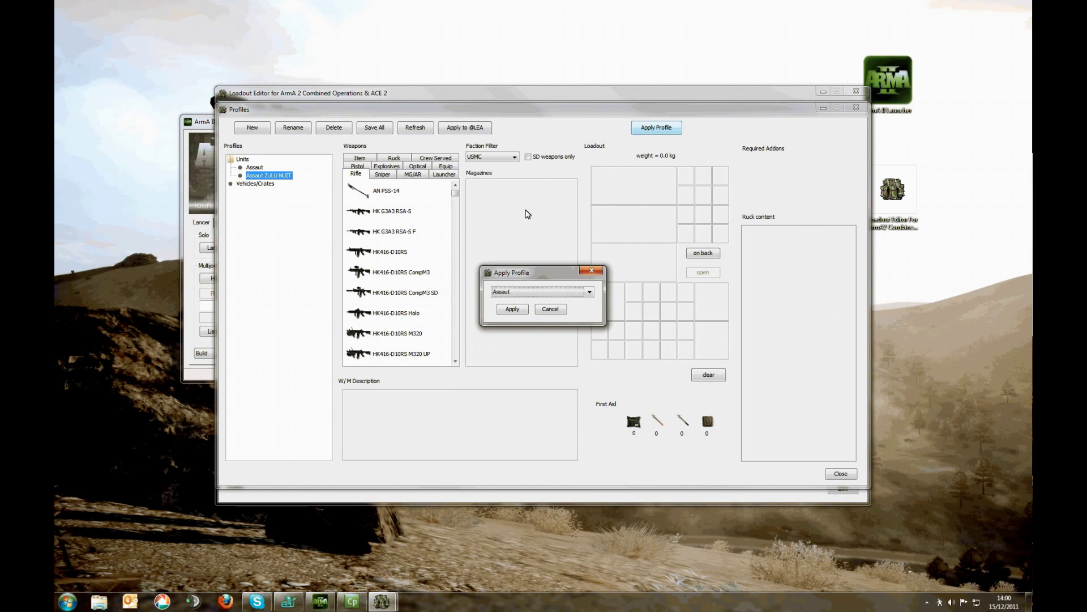
{"action": "left_click", "coordinate": [512, 310]}
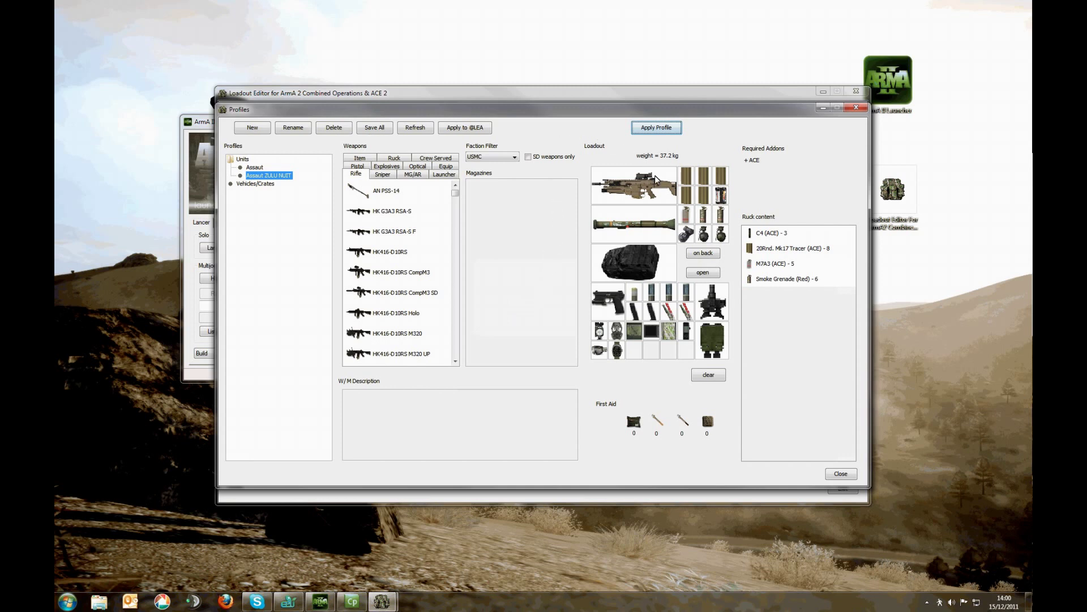
Filter the rifles to SD weapons only and replace the Mk17 EGLM RCO with the HK416-D10RS CompM3 SD.
{"action": "left_click", "coordinate": [658, 195]}
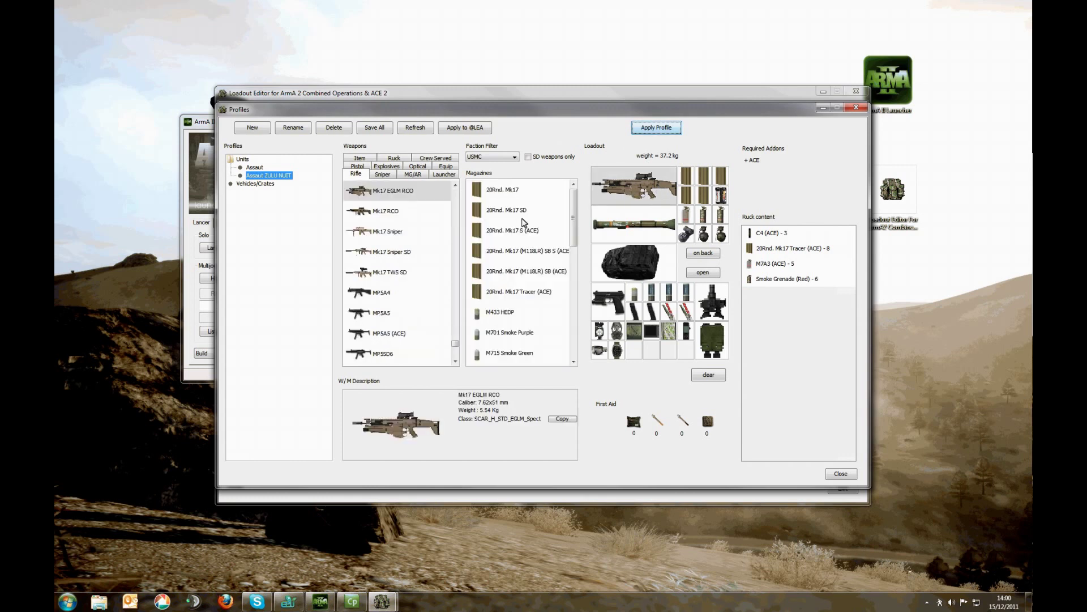
{"action": "scroll", "coordinate": [457, 349], "scroll_direction": "up", "scroll_amount": 5}
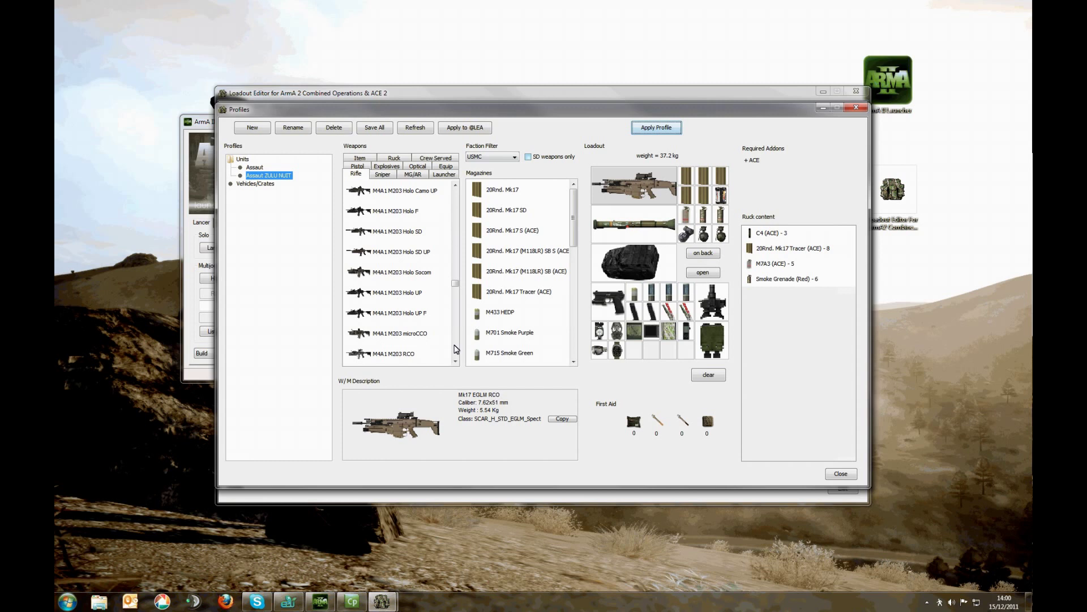
{"action": "left_click", "coordinate": [528, 157]}
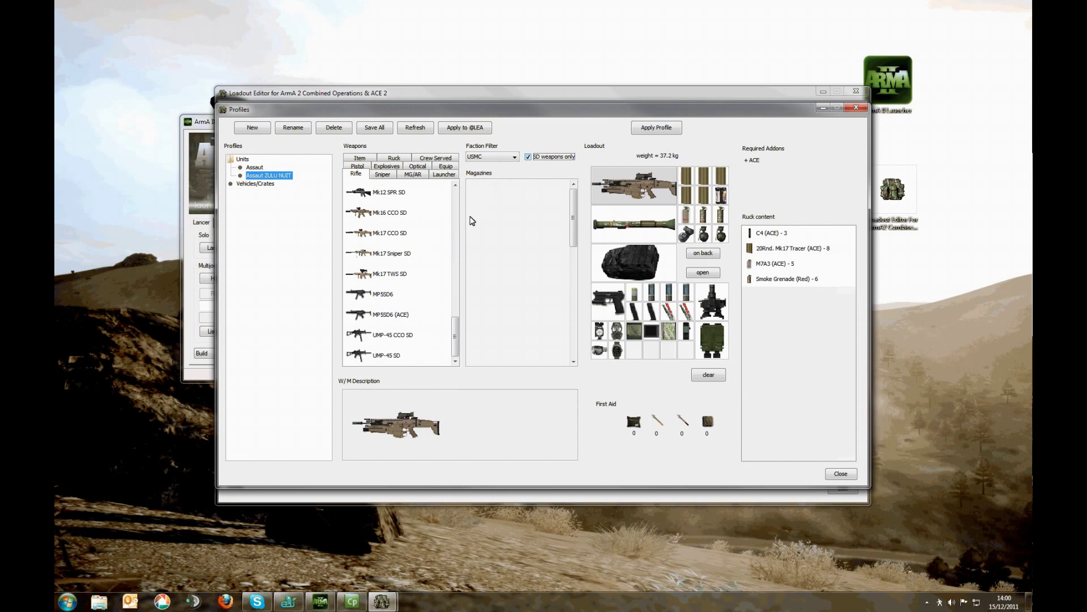
{"action": "scroll", "coordinate": [460, 338], "scroll_direction": "up", "scroll_amount": 10}
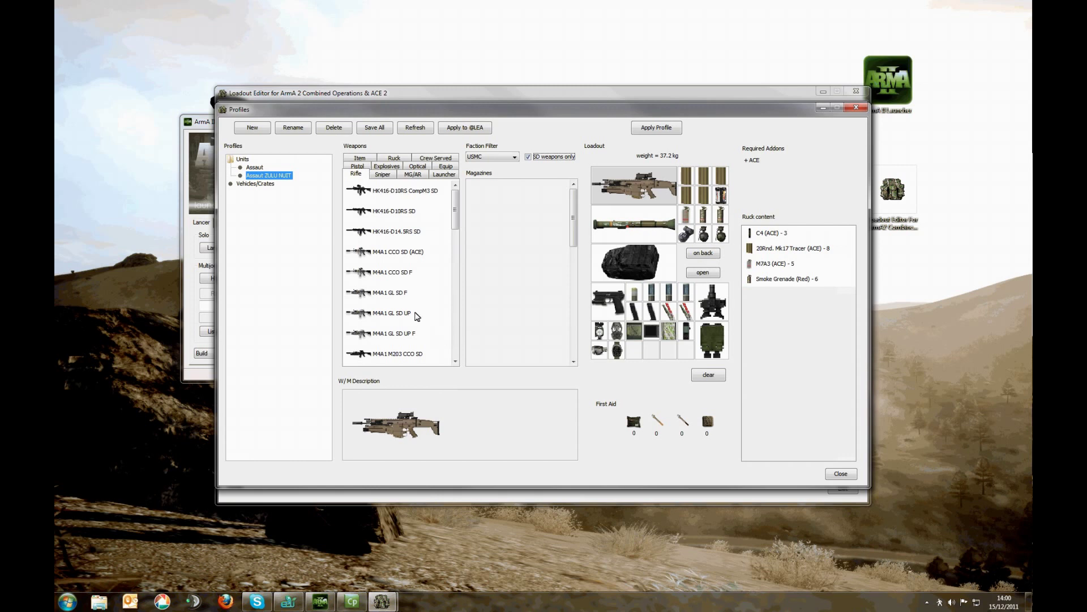
{"action": "left_click", "coordinate": [389, 194]}
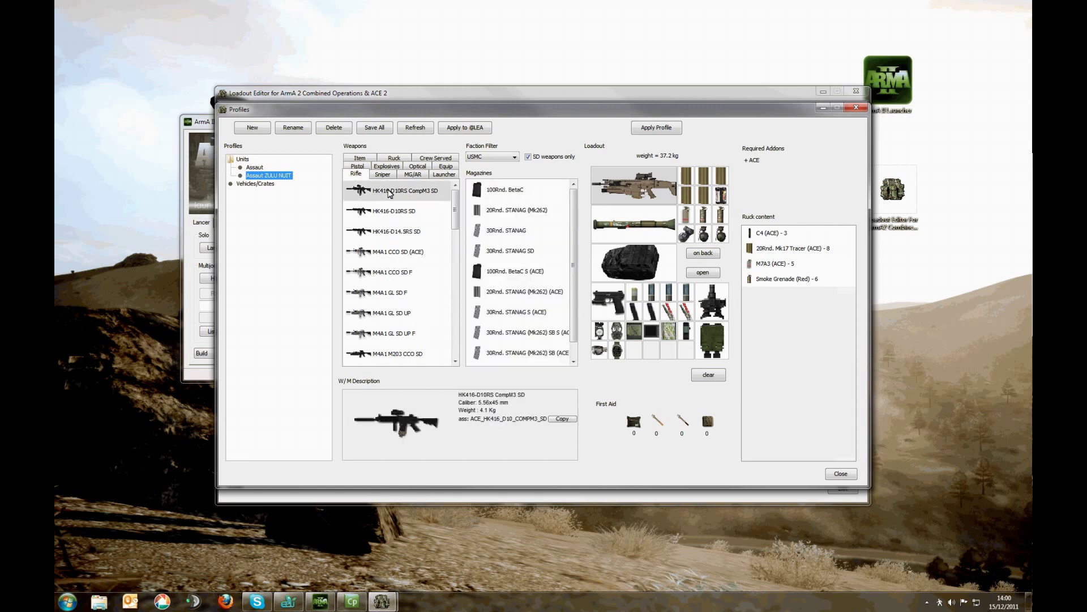
{"action": "double_click", "coordinate": [390, 192]}
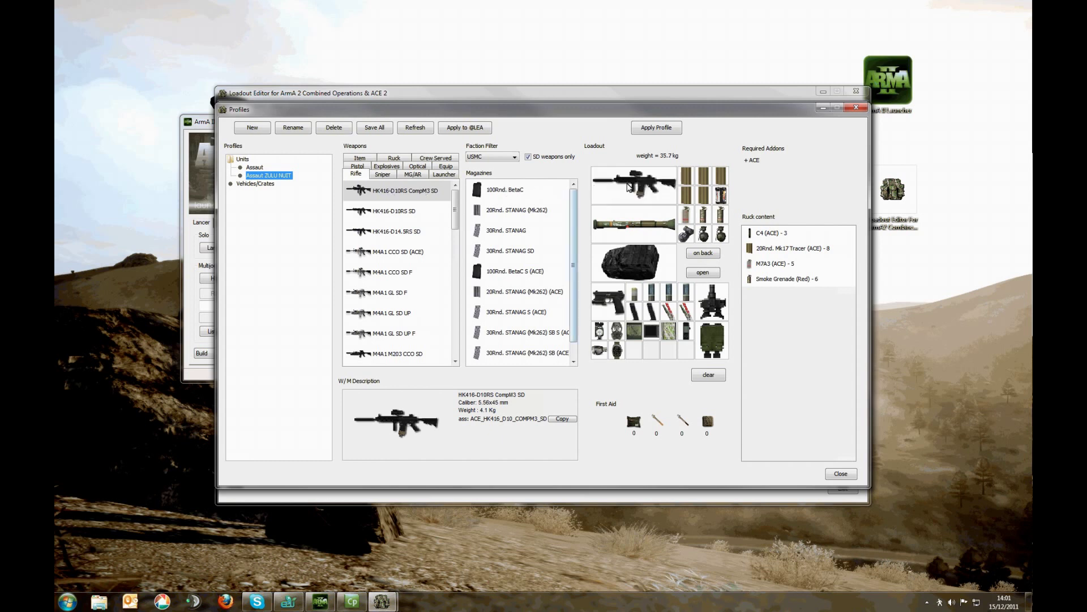
Remove the five Mk17 rifle magazines from the loadout's magazine slots, leaving the rucksack's magazines in place.
{"action": "left_click", "coordinate": [687, 176]}
{"action": "left_click", "coordinate": [687, 176]}
{"action": "left_click", "coordinate": [687, 175]}
{"action": "left_click", "coordinate": [687, 176]}
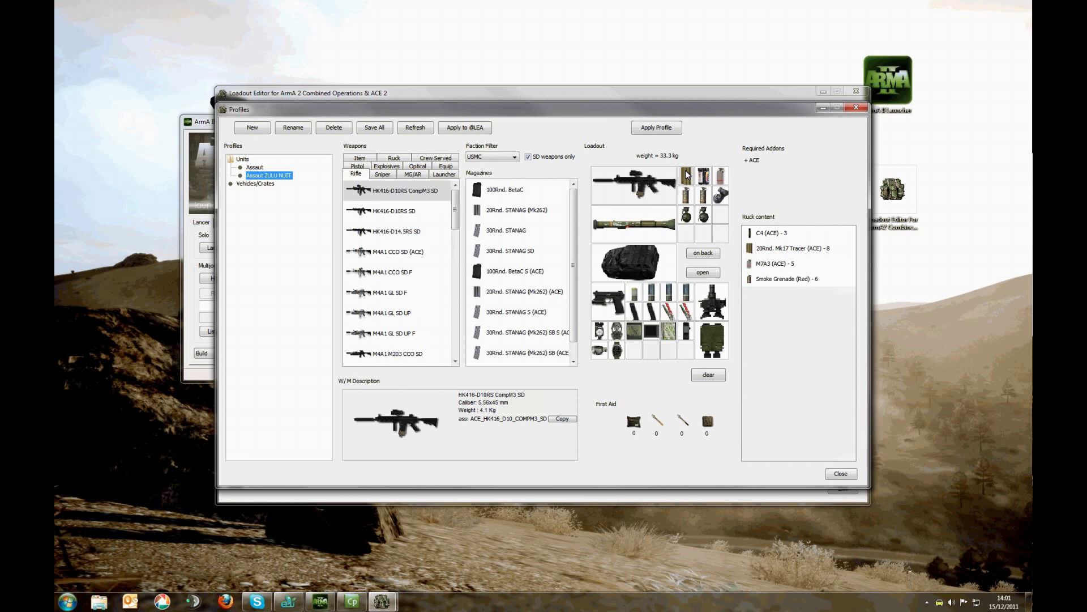
{"action": "left_click", "coordinate": [687, 176]}
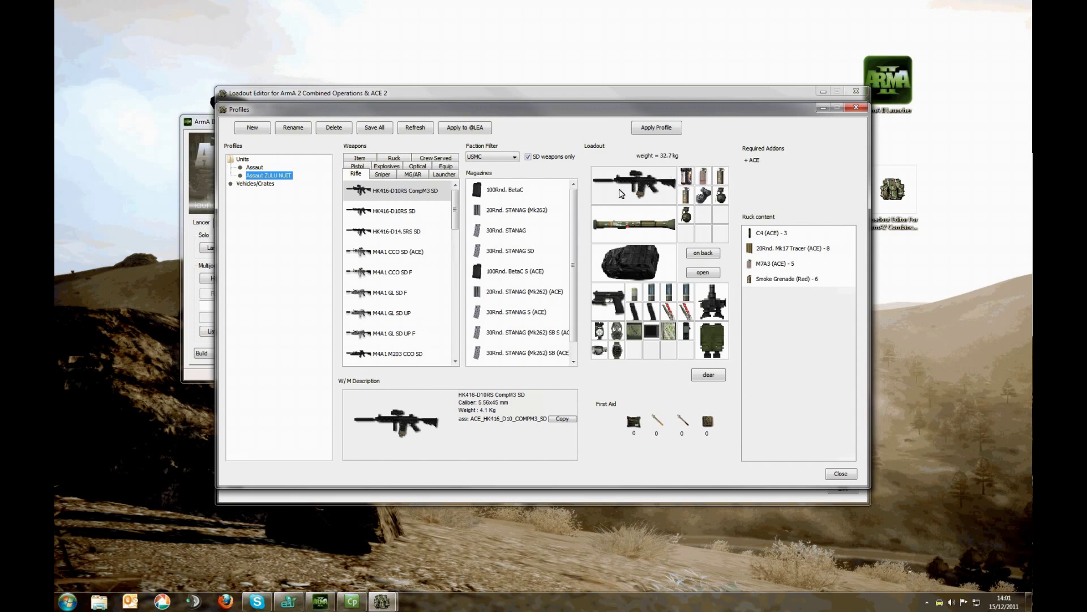
Add five 30Rnd. STANAG SD magazines to the loadout for the HK416 rifle.
{"action": "scroll", "coordinate": [575, 327], "scroll_direction": "down", "scroll_amount": 1}
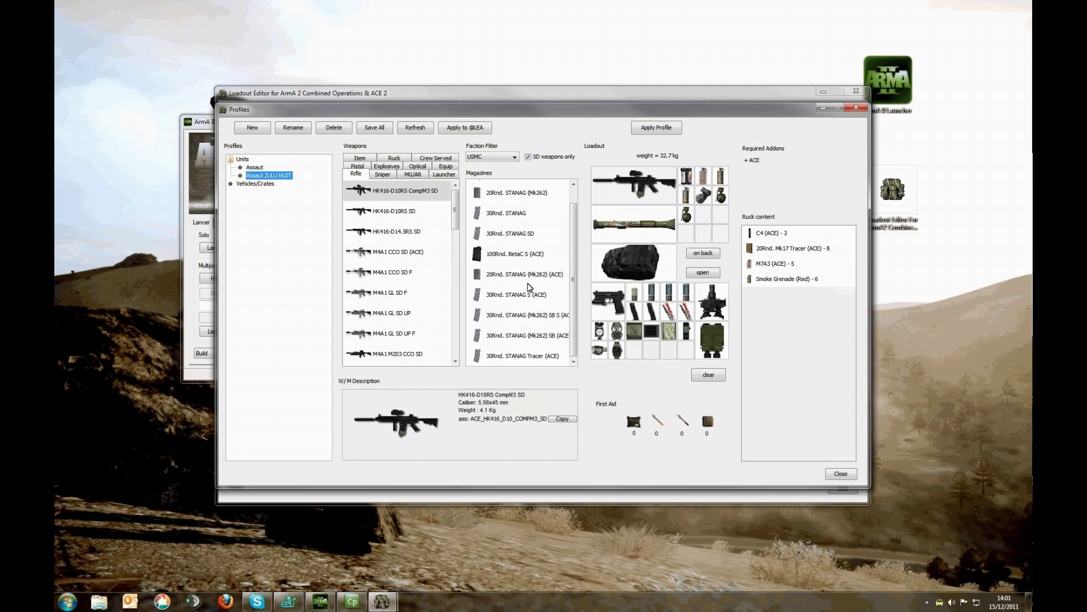
{"action": "left_click", "coordinate": [525, 238]}
{"action": "double_click", "coordinate": [524, 238]}
{"action": "double_click", "coordinate": [525, 238]}
{"action": "double_click", "coordinate": [525, 238]}
{"action": "double_click", "coordinate": [524, 238]}
{"action": "double_click", "coordinate": [524, 238]}
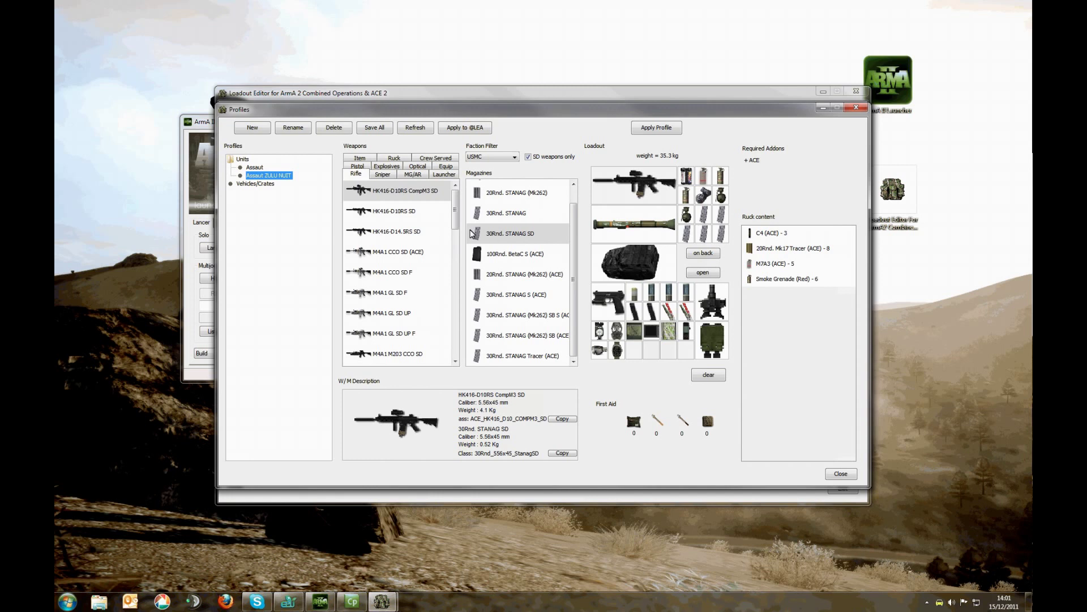
{"action": "left_click", "coordinate": [378, 130]}
{"action": "left_click", "coordinate": [472, 129]}
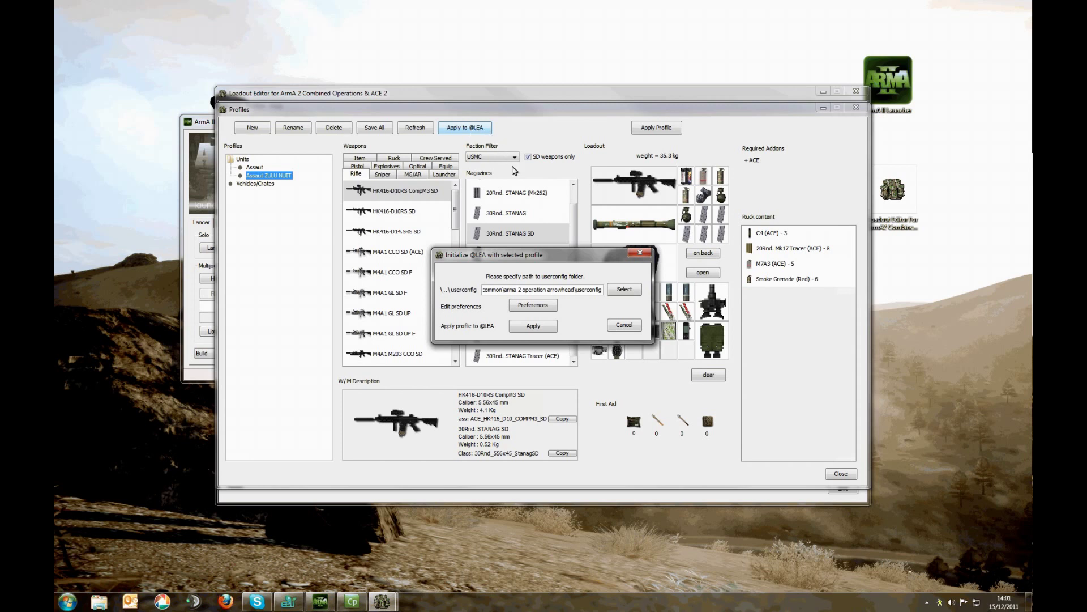
{"action": "left_click", "coordinate": [532, 328]}
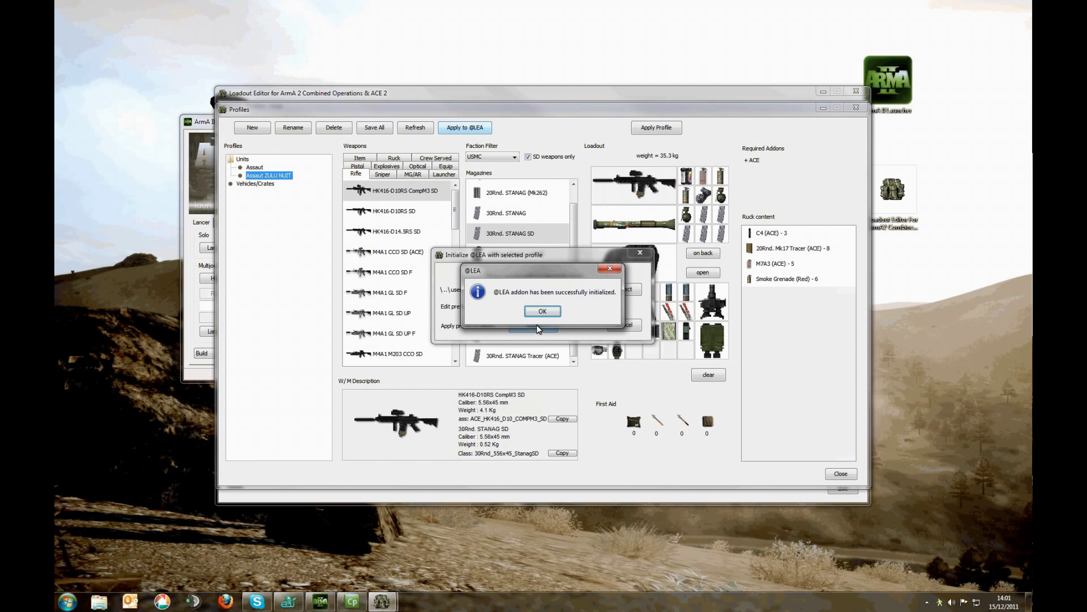
{"action": "left_click", "coordinate": [543, 311]}
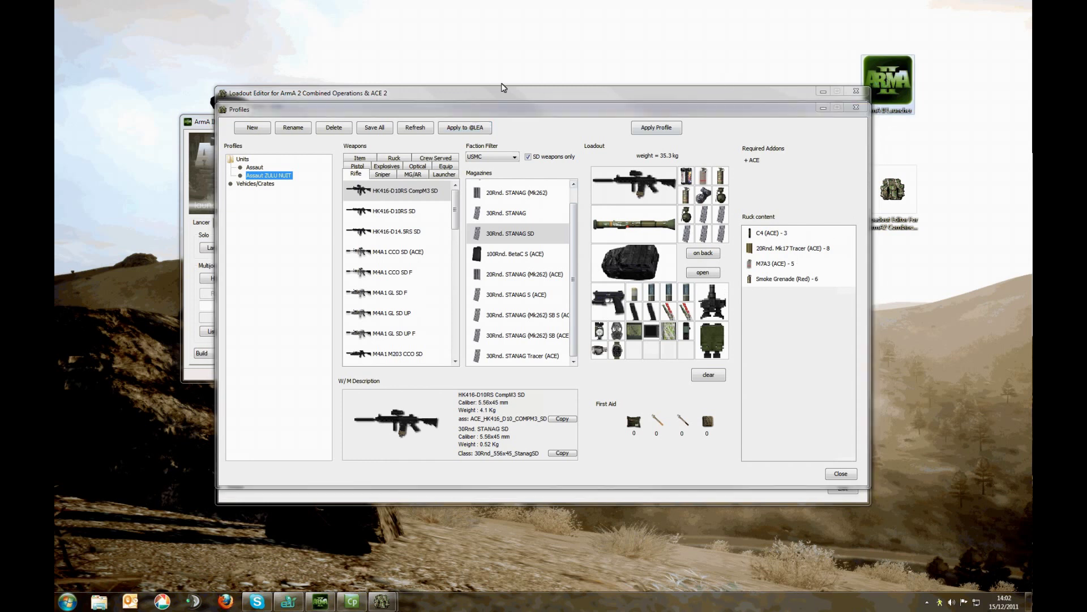
{"action": "left_click", "coordinate": [195, 125]}
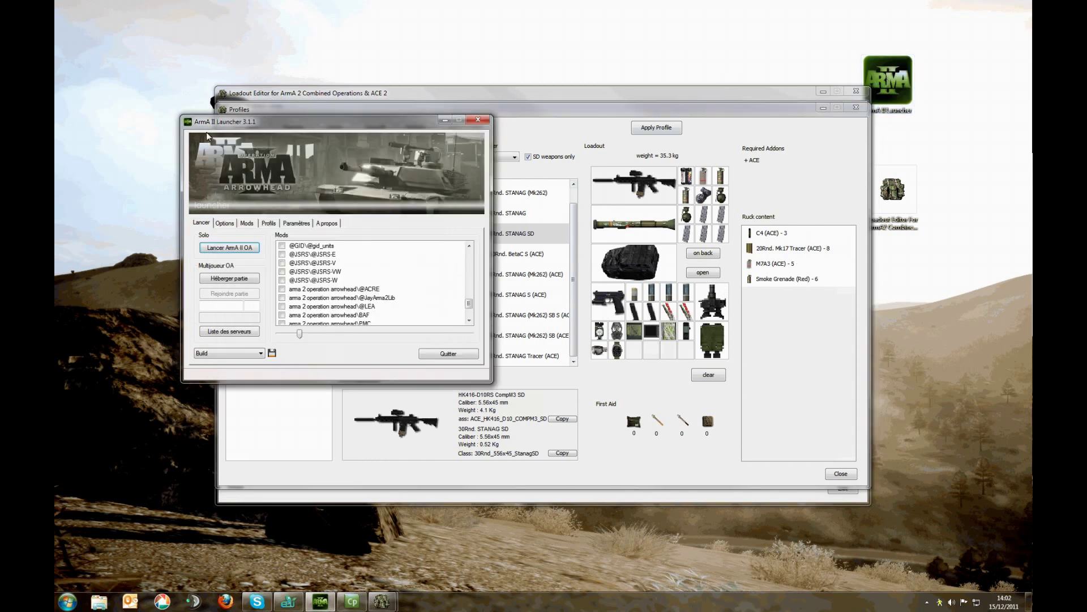
{"action": "left_click", "coordinate": [225, 248]}
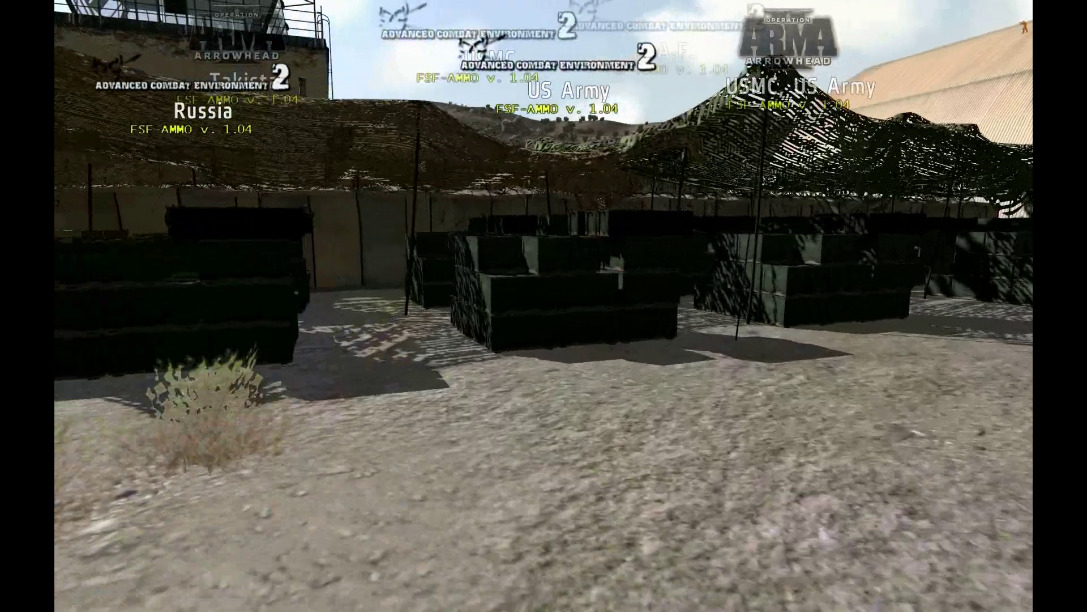
{"action": "scroll", "coordinate": [543, 306], "scroll_direction": "down", "scroll_amount": 1}
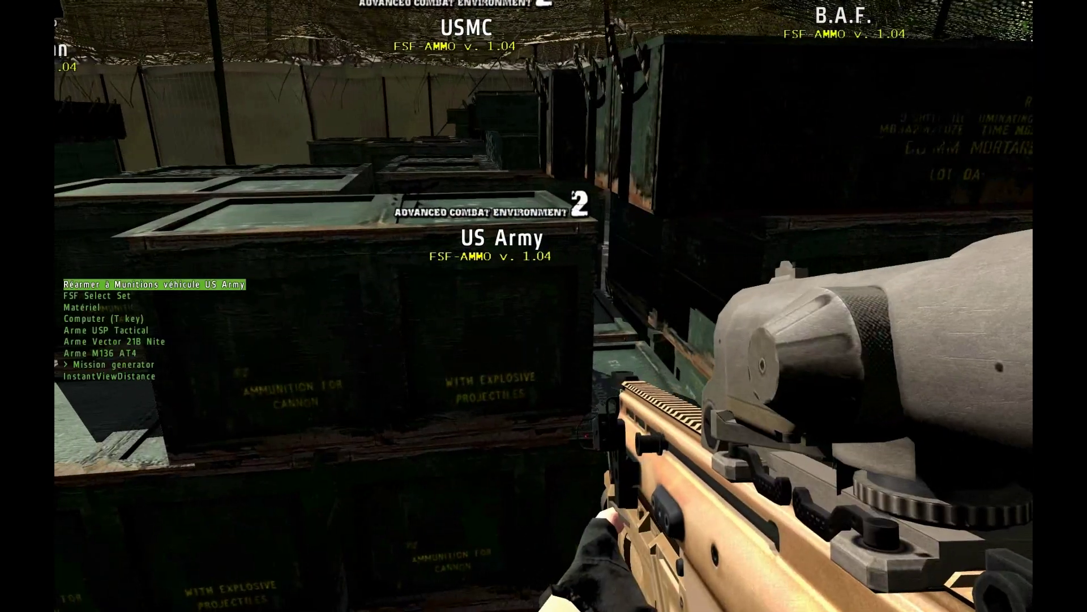
{"action": "scroll", "coordinate": [543, 305], "scroll_direction": "down", "scroll_amount": 1}
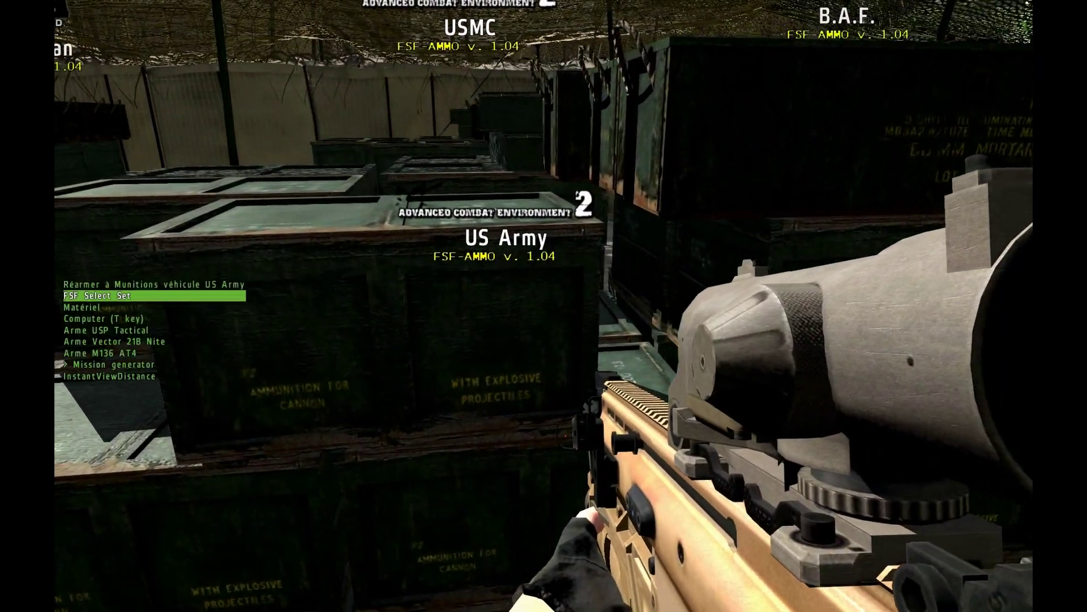
{"action": "key", "text": "space"}
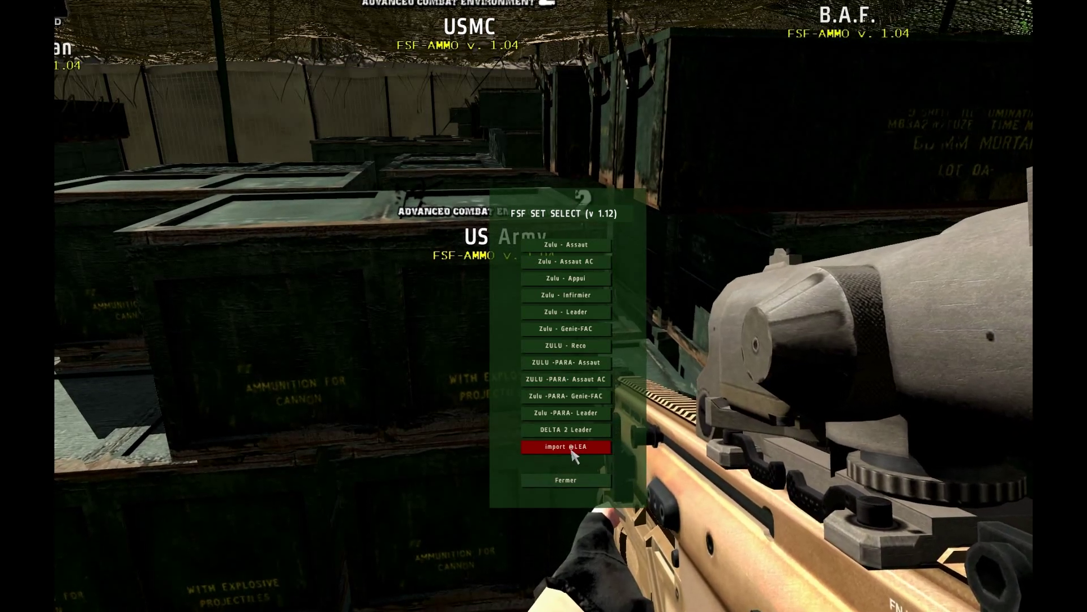
{"action": "left_click", "coordinate": [572, 448]}
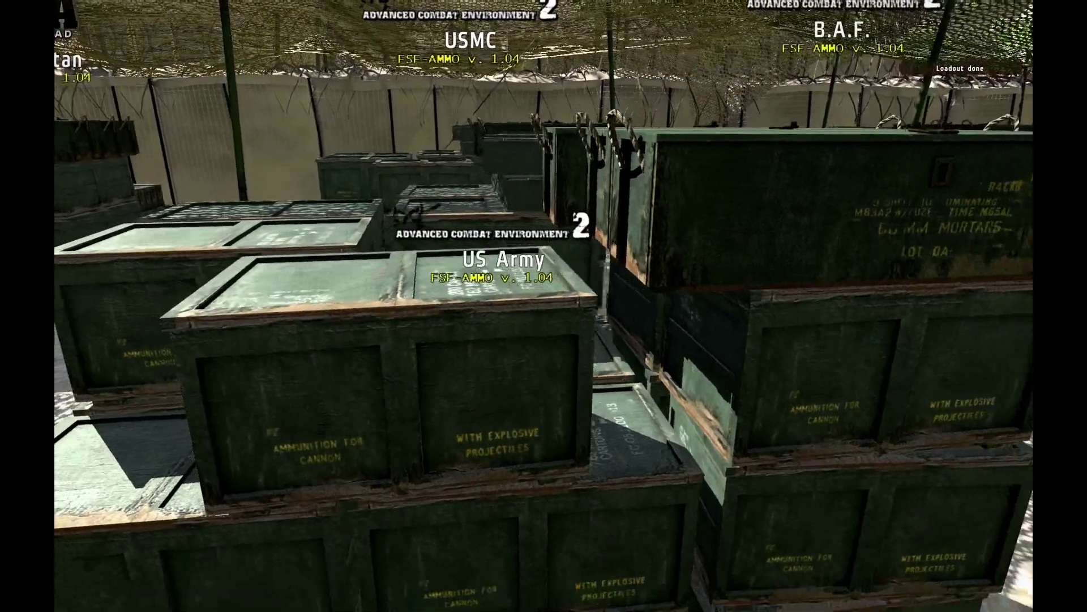
Move away from the crates and check the soldier's weapons, magazines and rucksack contents in the equipment screen.
{"action": "key", "text": "w"}
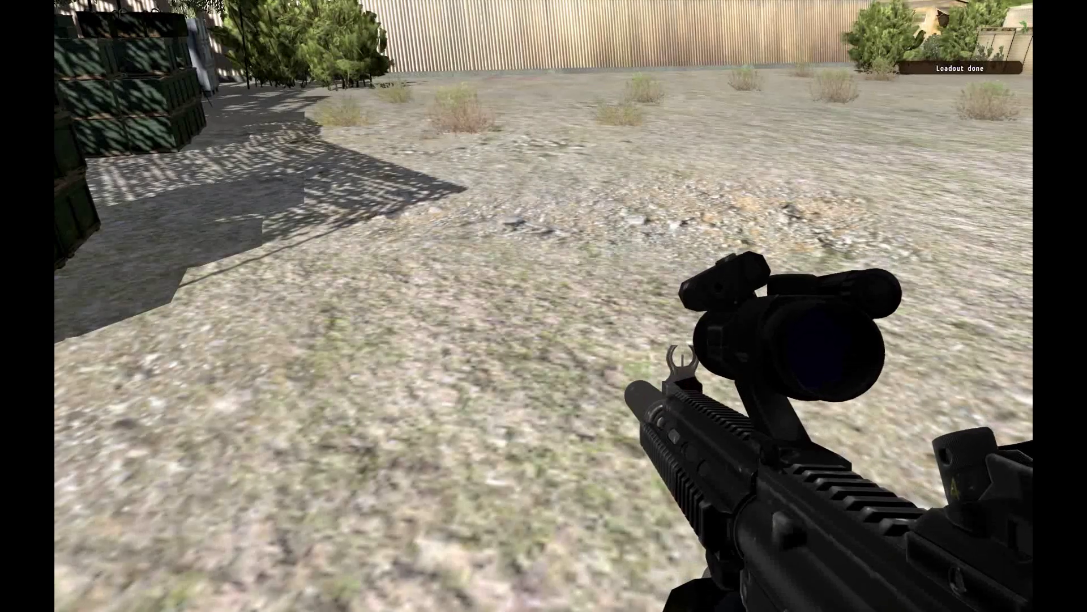
{"action": "key", "text": "g"}
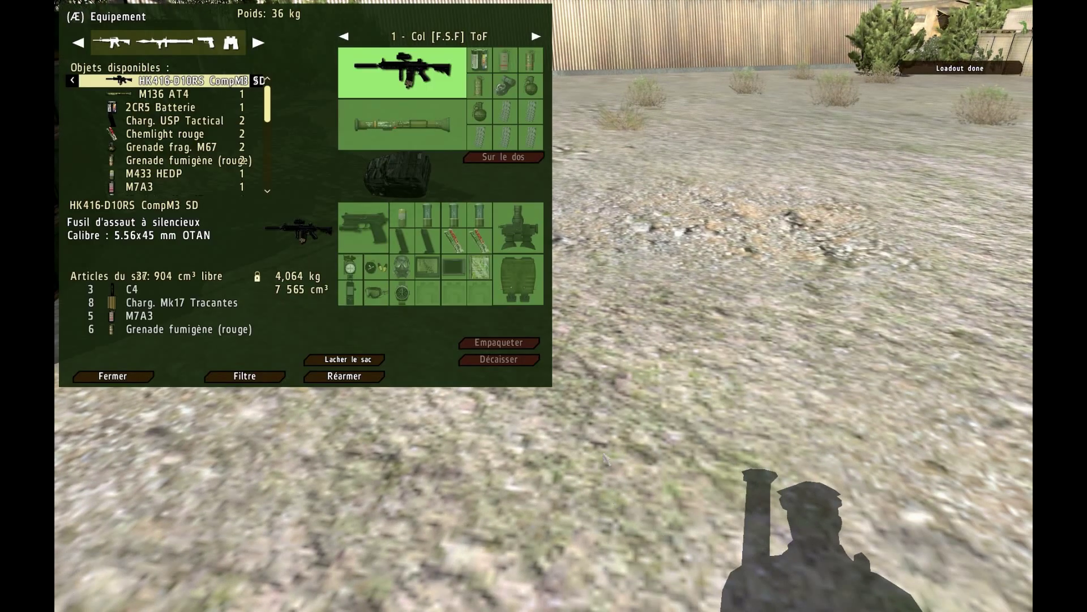
{"action": "key", "text": "Escape"}
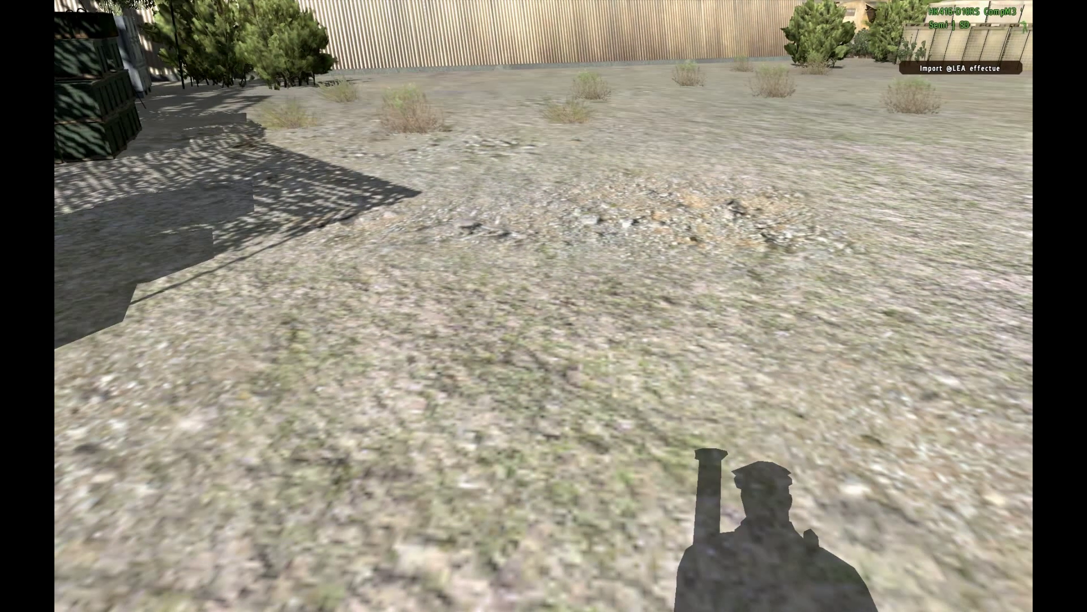
{"action": "key", "text": "g"}
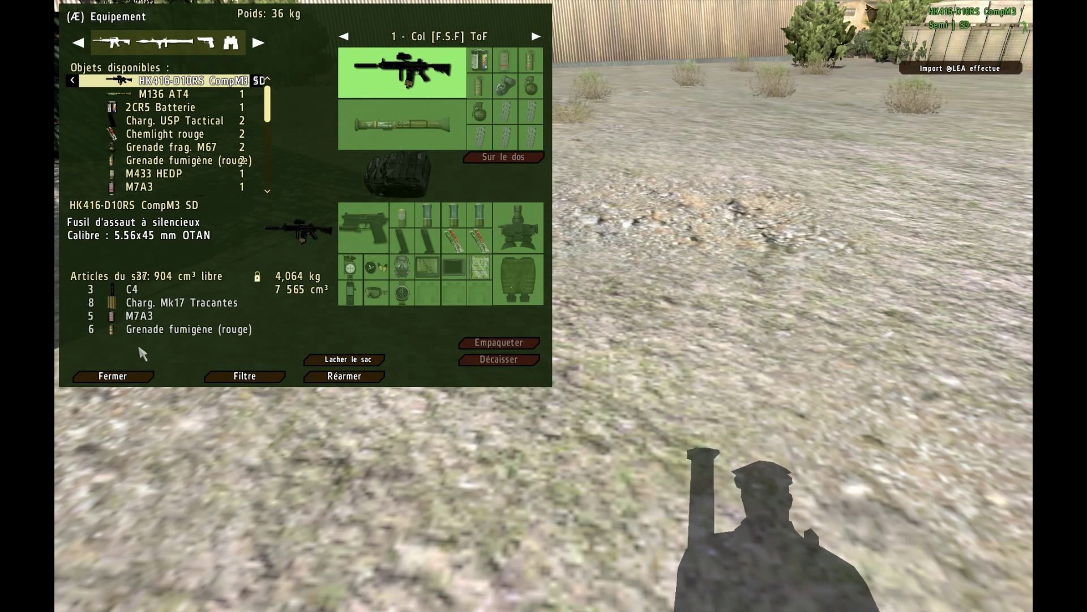
{"action": "left_click", "coordinate": [119, 377]}
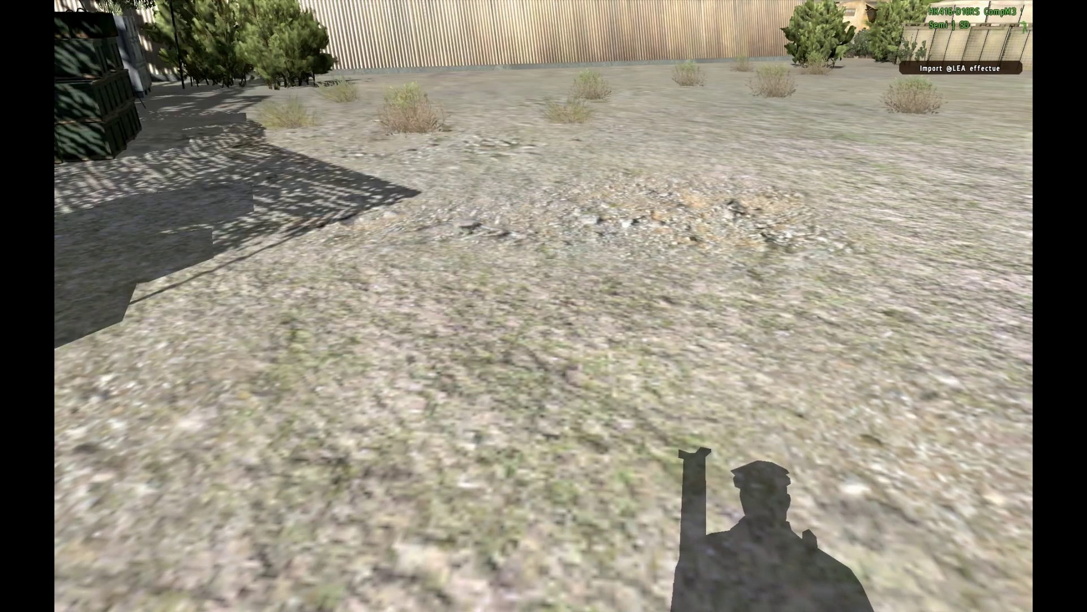